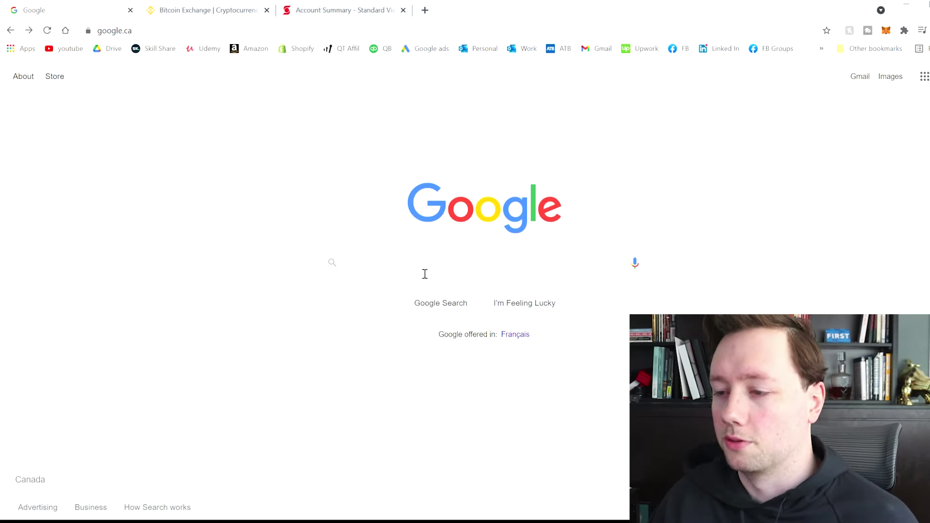
# Search Google for newton, open newton.co, and sign in with the SMS access code.
pyautogui.click(425, 274)
pyautogui.write('newton')
pyautogui.press('Return')
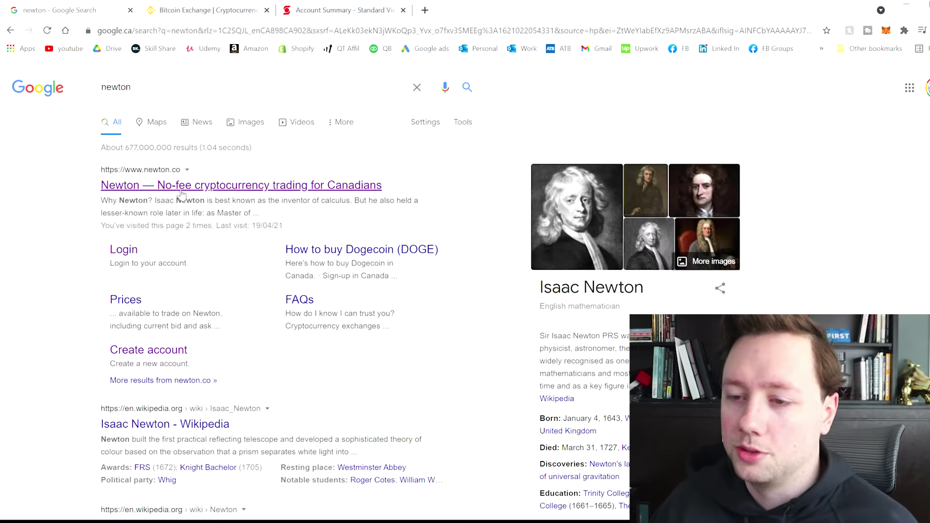
pyautogui.click(182, 193)
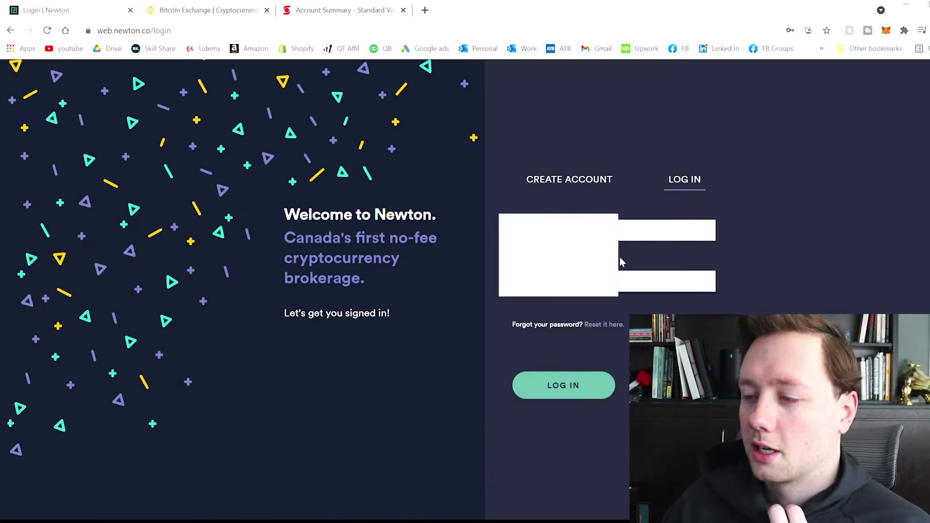
pyautogui.click(562, 387)
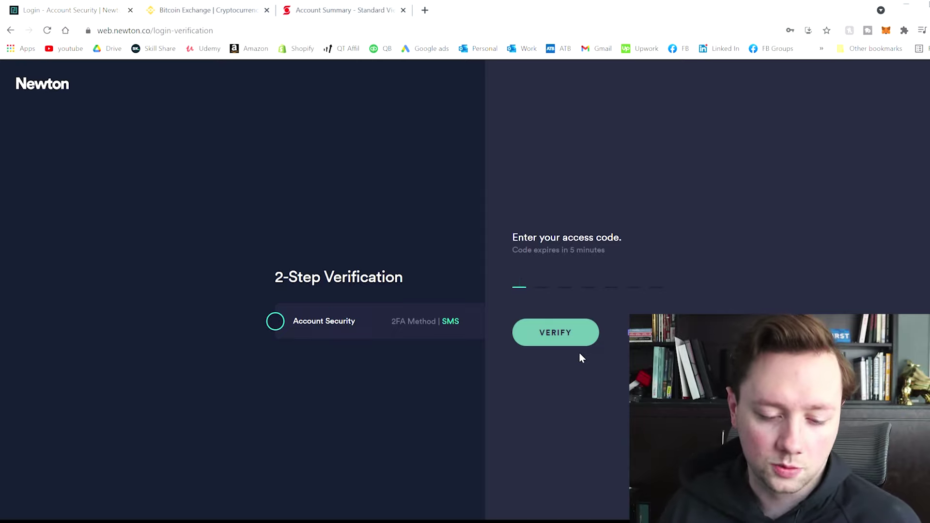
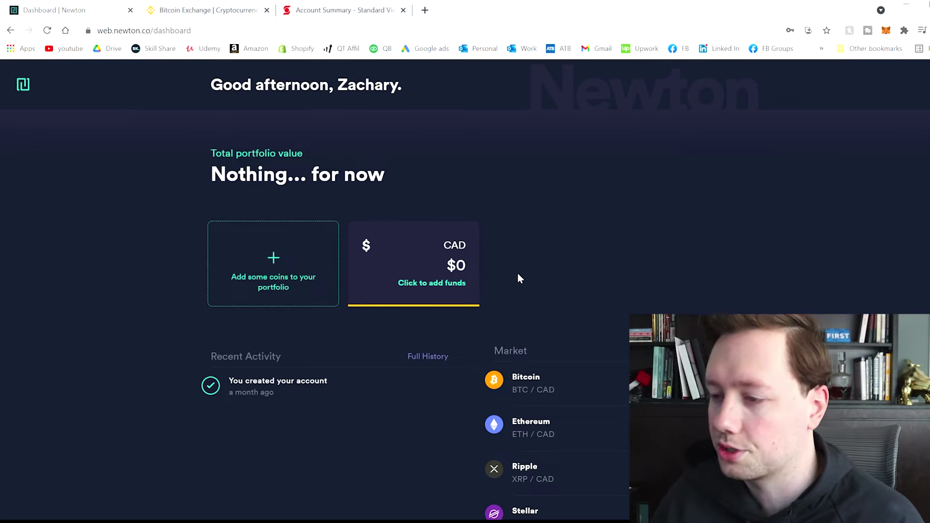
# Request a 50 CAD deposit to Newton via Interac e-Transfer.
pyautogui.click(420, 286)
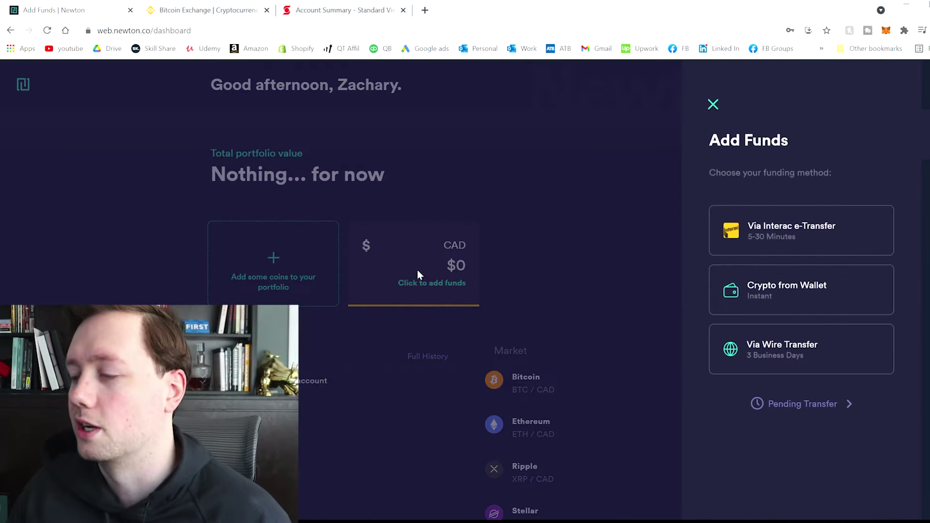
pyautogui.click(788, 237)
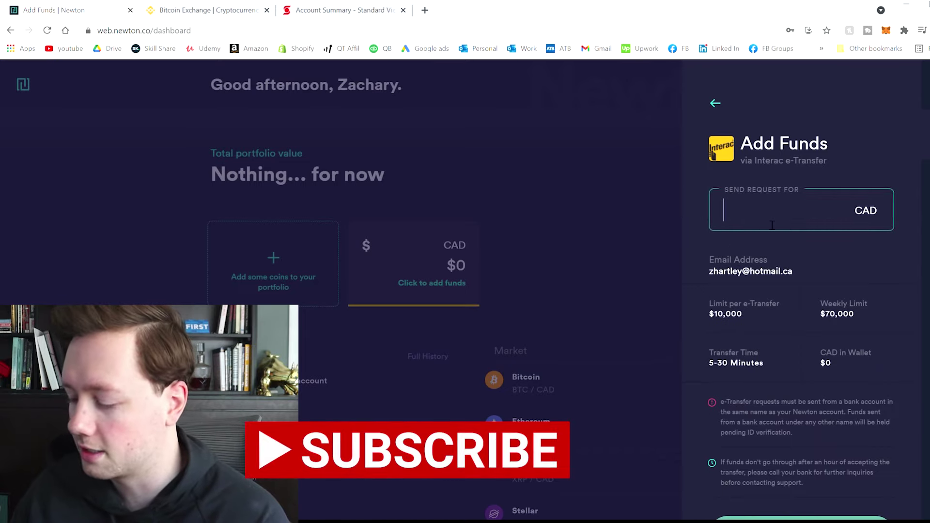
pyautogui.write('50')
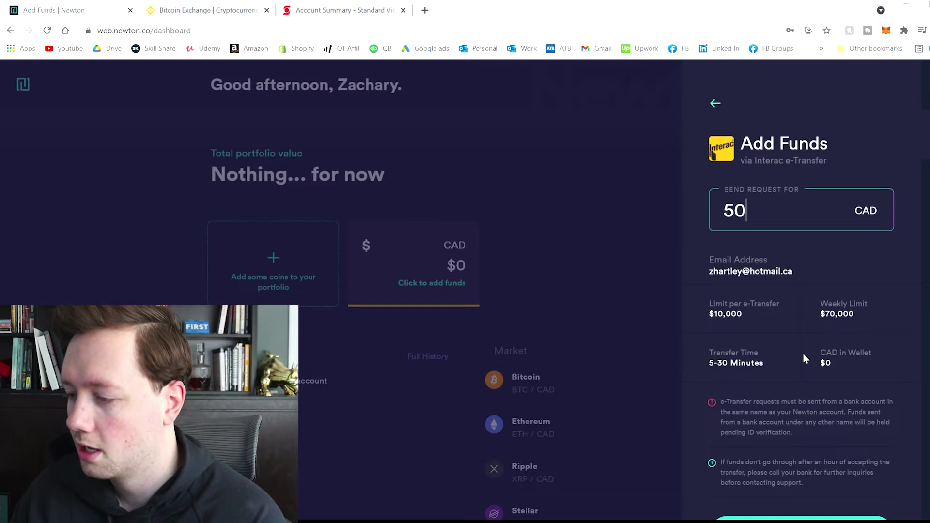
pyautogui.click(772, 367)
pyautogui.scroll(-2, 772, 367)
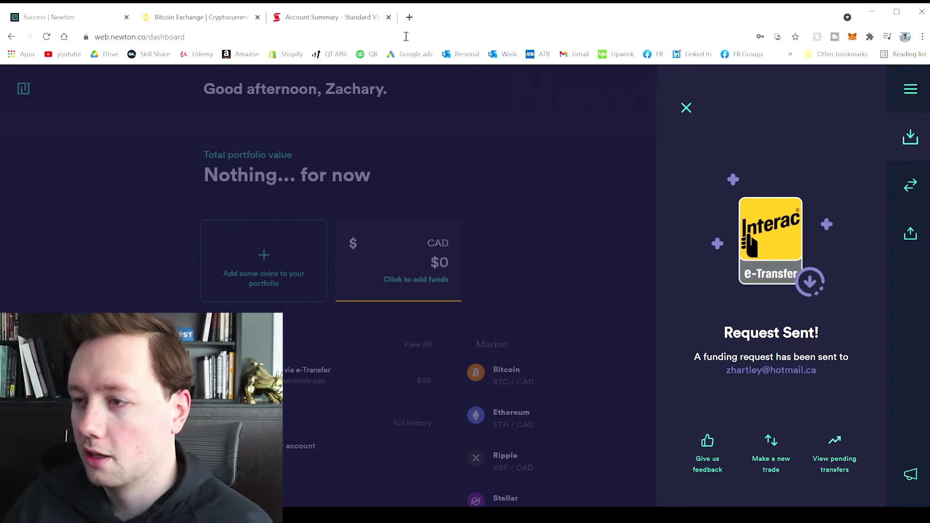
# Open Newton's e-Transfer money request email in Outlook.
pyautogui.click(408, 18)
pyautogui.write('outlook.live.com/mail/0/inbox')
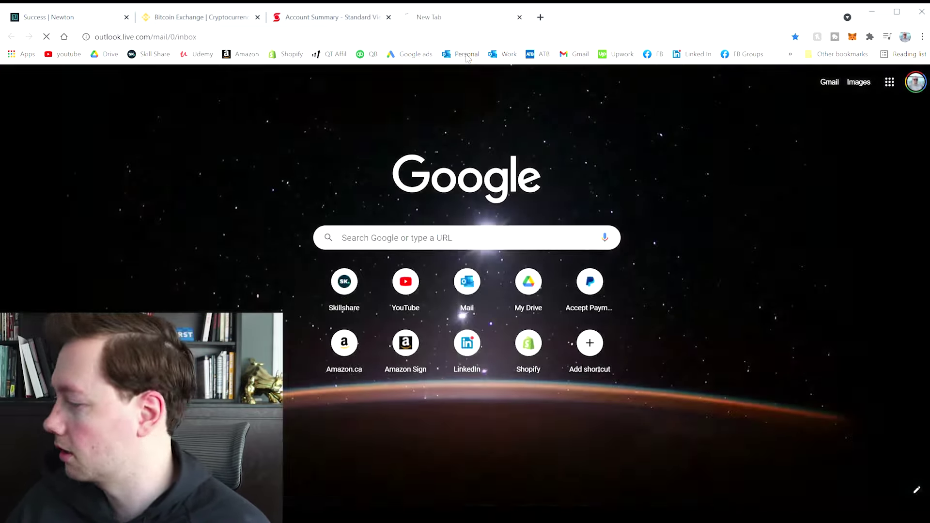
pyautogui.press('Return')
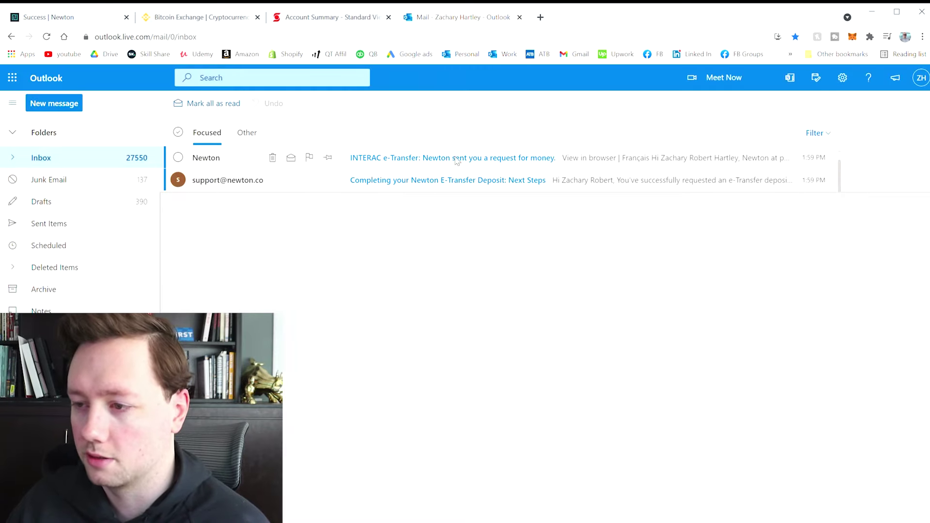
pyautogui.click(485, 164)
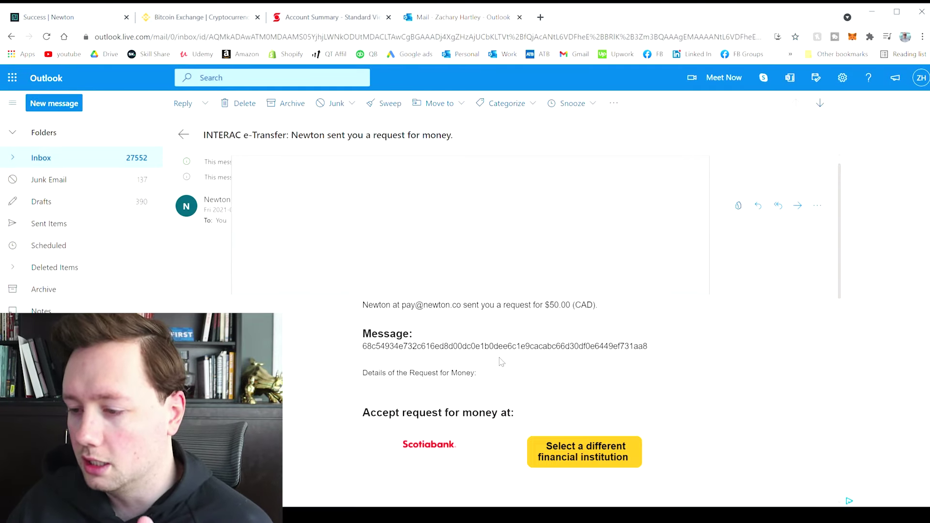
pyautogui.scroll(-2, 502, 355)
# Accept and confirm Newton's $50.00 Interac e-Transfer request in Scotiabank Online.
pyautogui.click(428, 353)
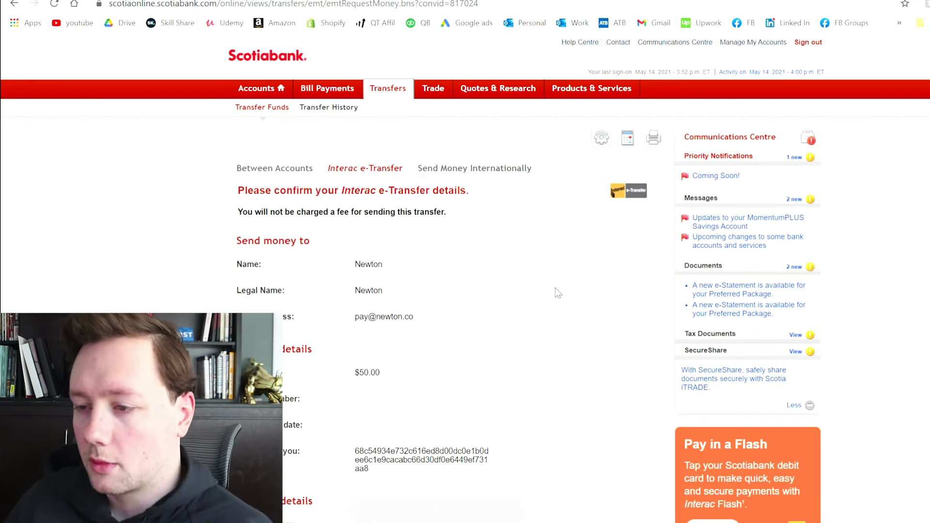
pyautogui.scroll(-3, 436, 296)
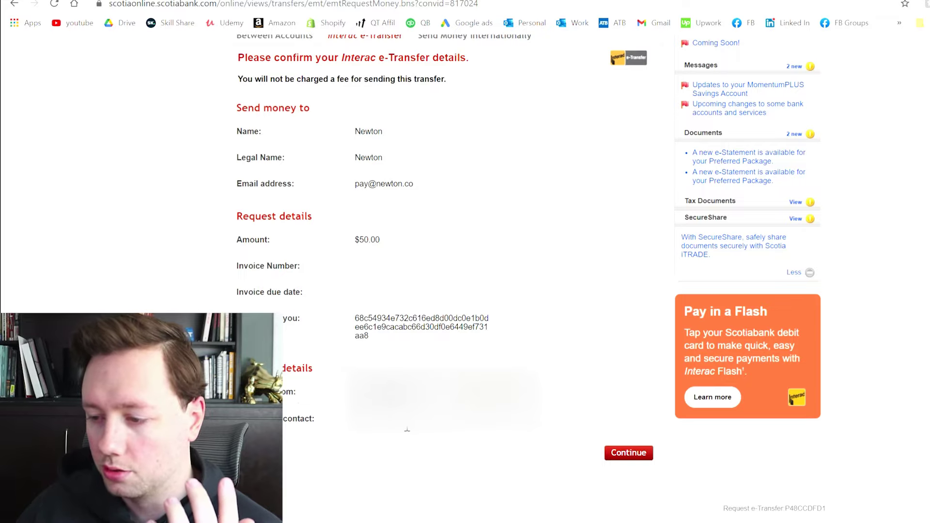
pyautogui.click(611, 451)
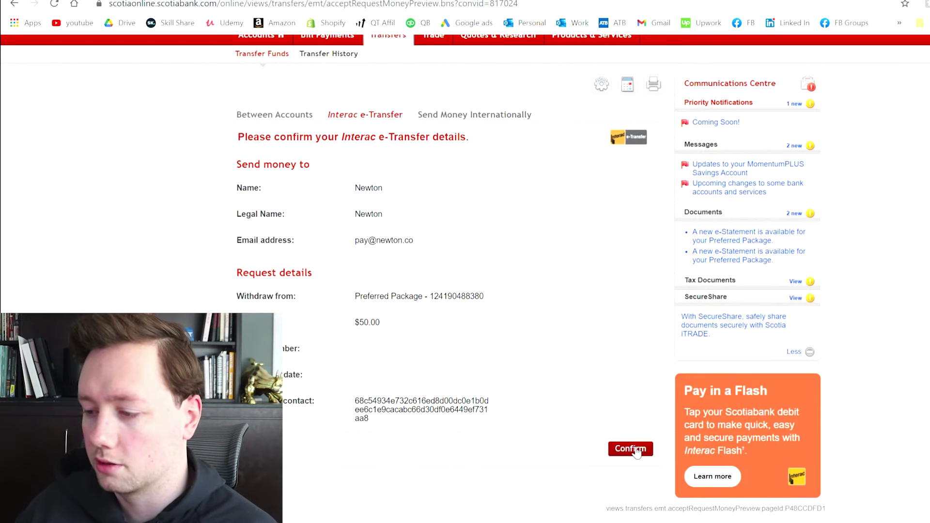
pyautogui.click(620, 447)
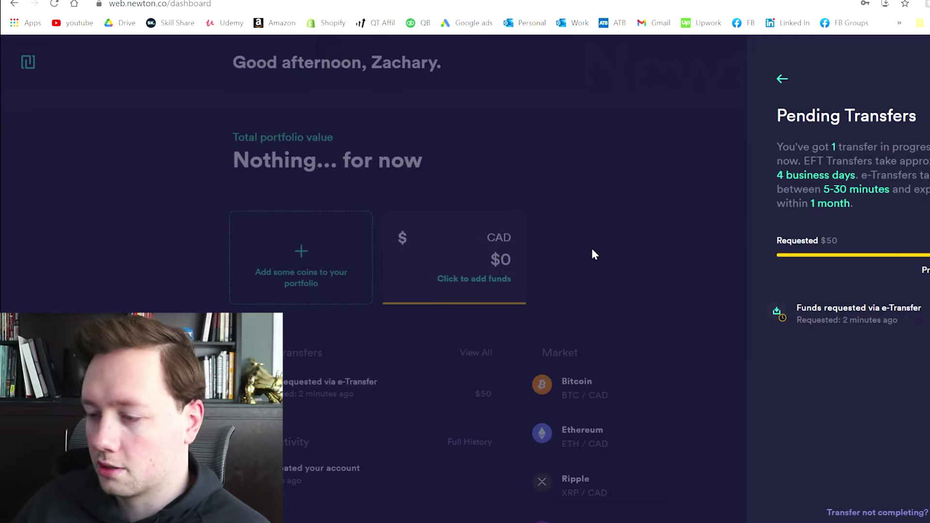
# Close the Pending Transfers panel and wait for the CAD balance to reach $50.
pyautogui.click(539, 275)
pyautogui.moveTo(566, 268); pyautogui.dragTo(555, 244)
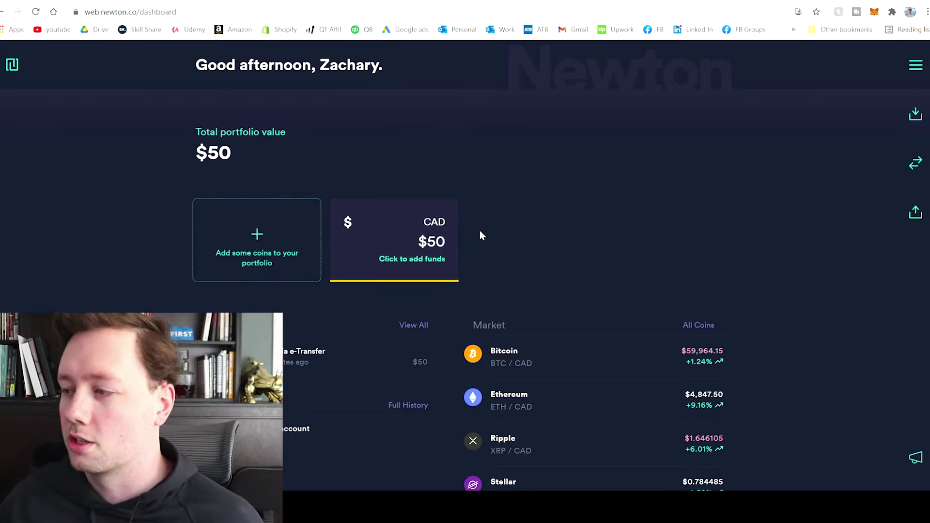
# Buy Ripple (XRP) with 50 CAD, receiving 30.315523 XRP.
pyautogui.click(917, 165)
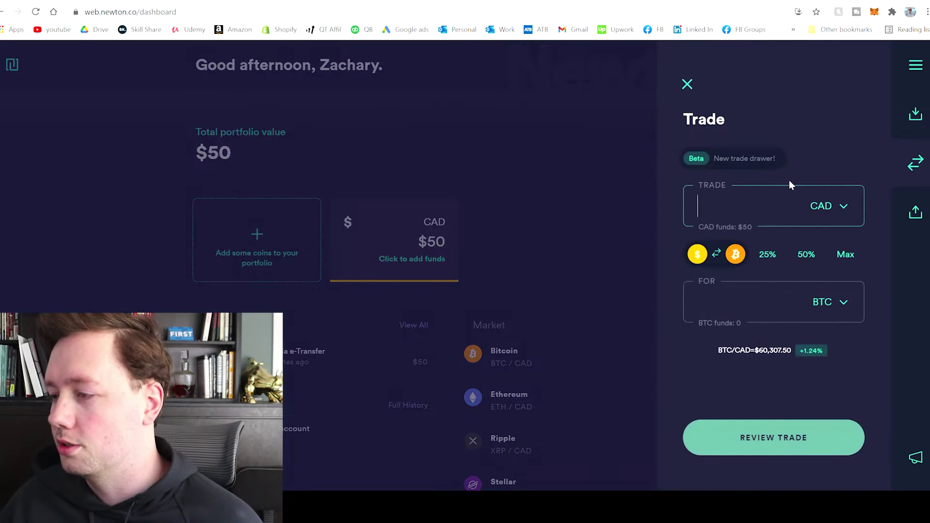
pyautogui.write('50')
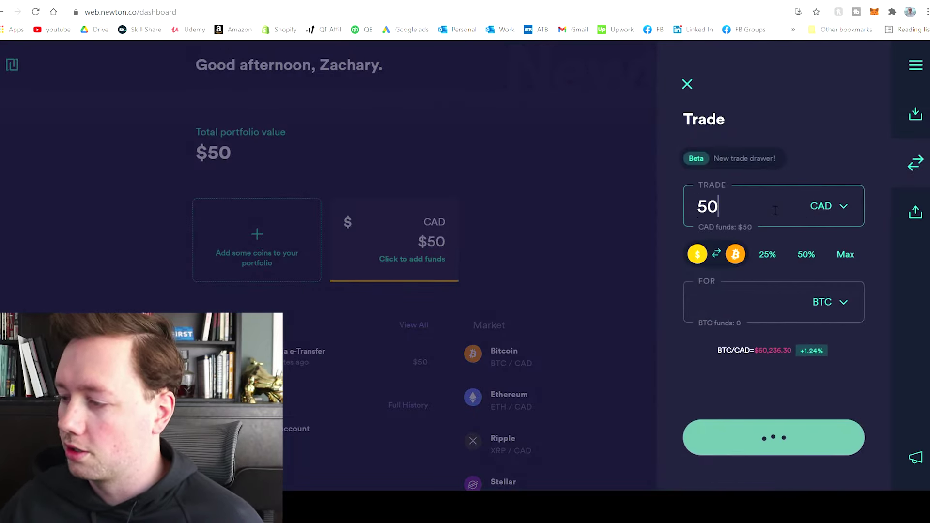
pyautogui.click(835, 301)
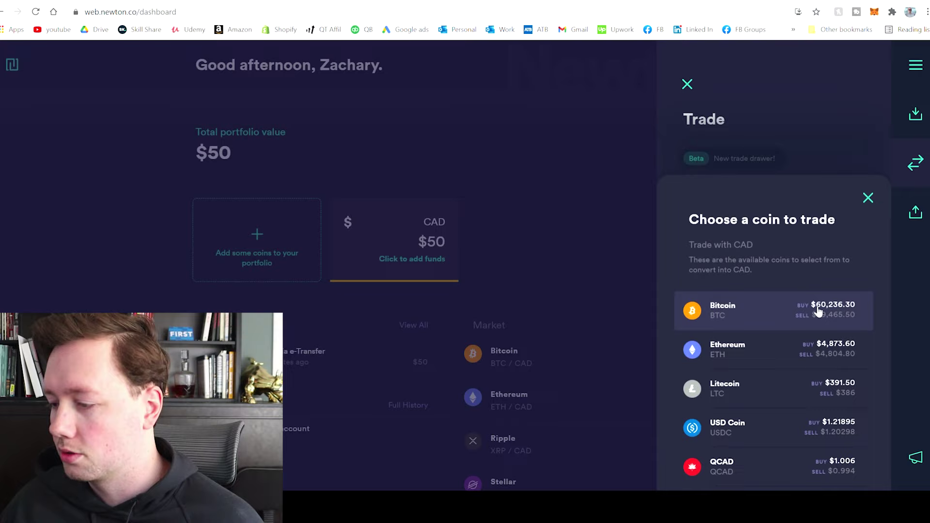
pyautogui.scroll(-5, 793, 339)
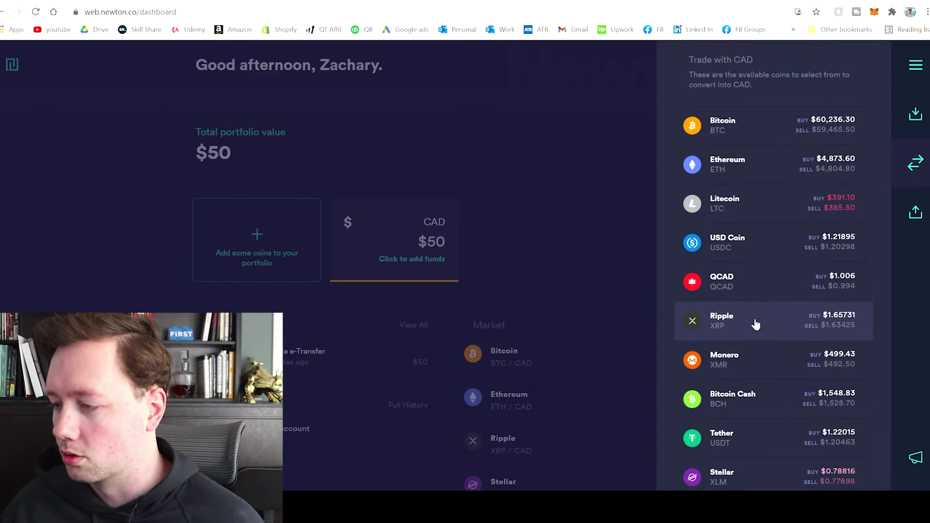
pyautogui.click(773, 314)
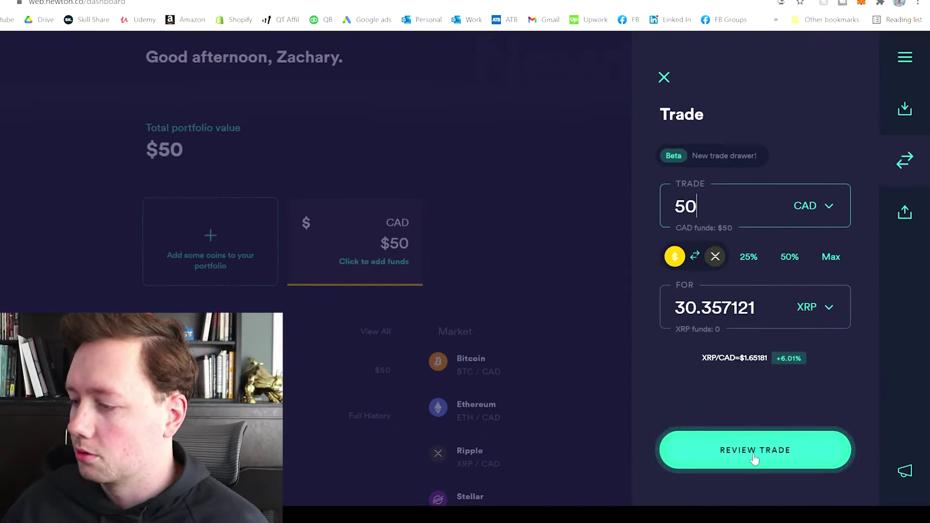
pyautogui.click(770, 436)
pyautogui.click(762, 464)
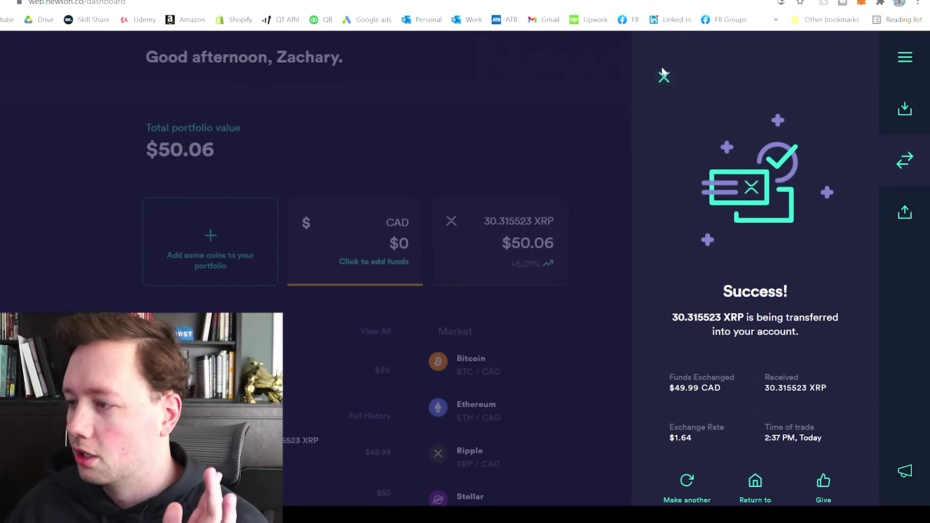
pyautogui.click(663, 76)
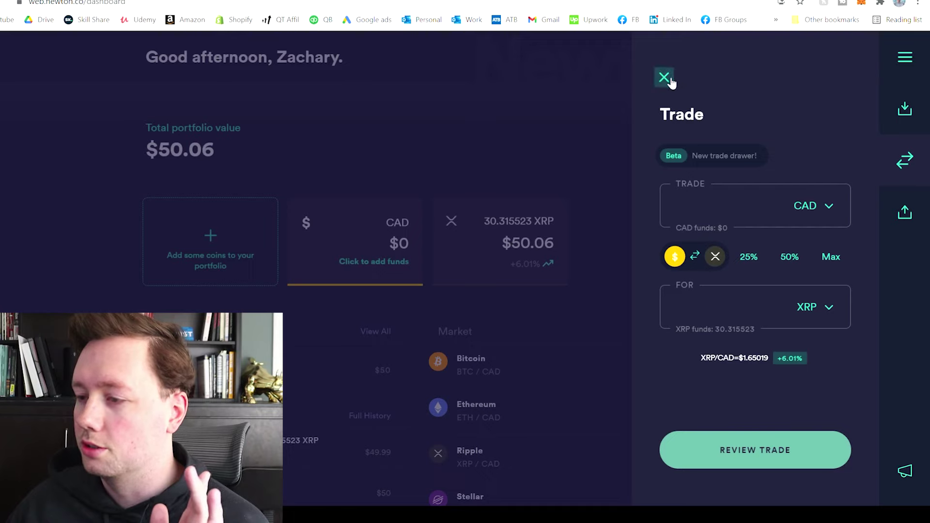
# Set up a crypto-to-wallet XRP withdrawal for the maximum 30.315523 XRP.
pyautogui.click(666, 79)
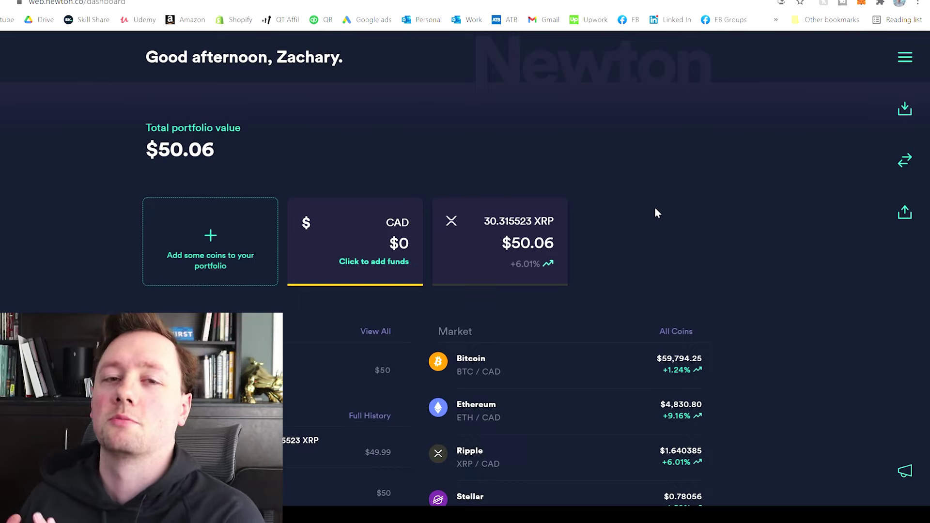
pyautogui.click(909, 221)
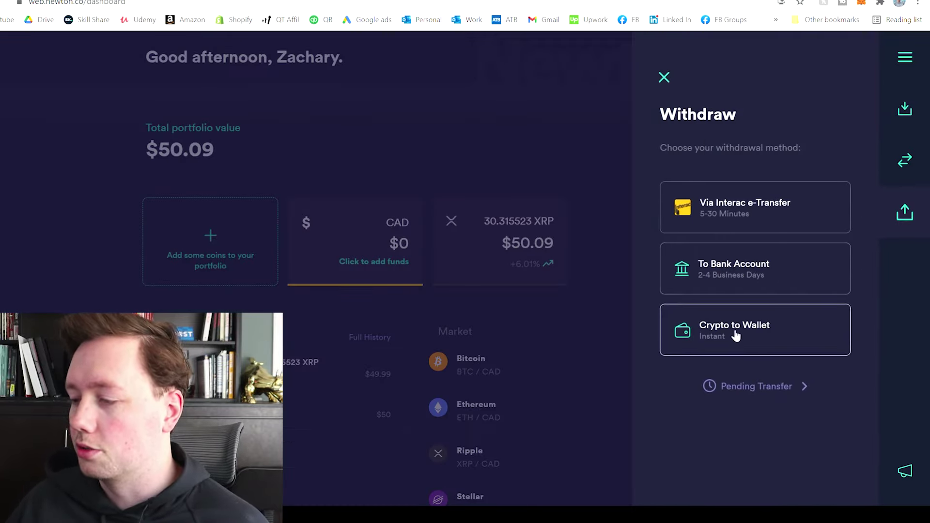
pyautogui.click(735, 336)
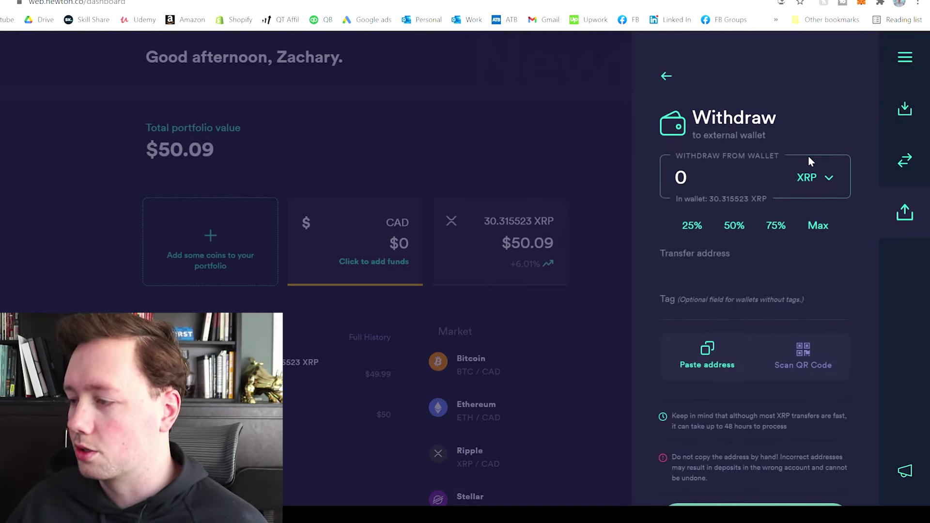
pyautogui.click(817, 226)
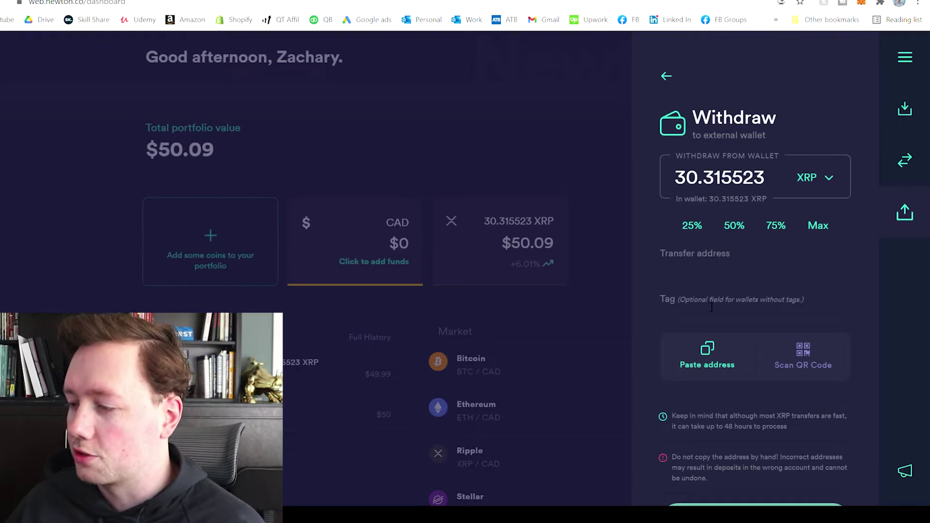
pyautogui.click(710, 270)
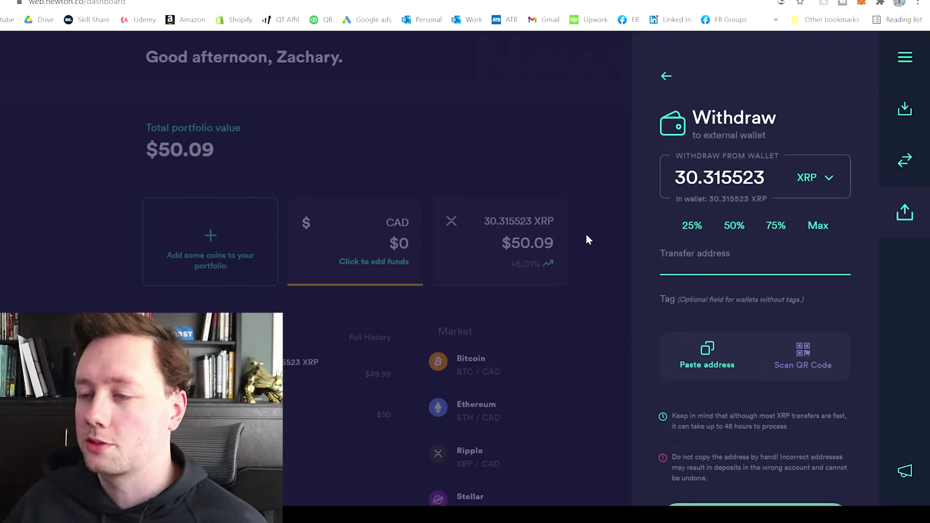
# Open binance.com and go to Wallet Overview's Deposit Crypto page.
pyautogui.hotkey('ctrl', 't')
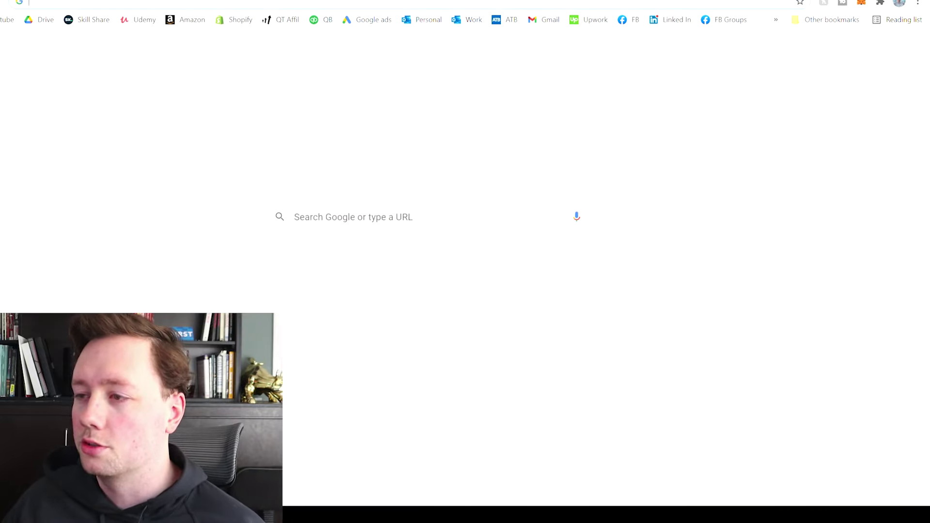
pyautogui.click(473, 7)
pyautogui.write('binance.com/en')
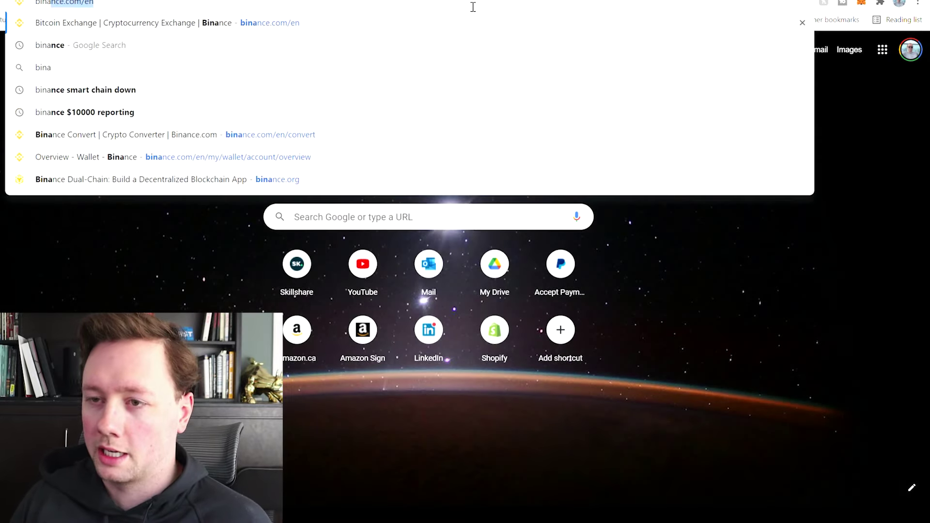
pyautogui.press('Return')
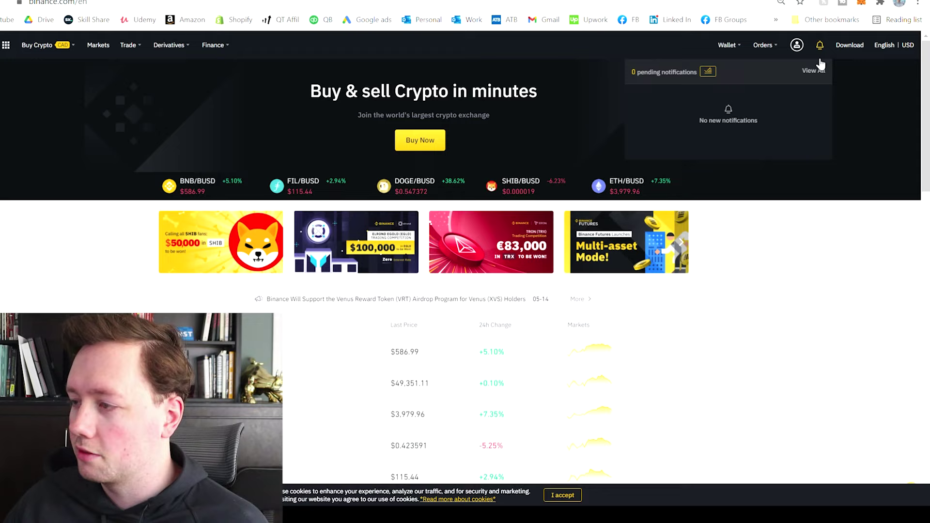
pyautogui.moveTo(730, 44)
pyautogui.click(735, 69)
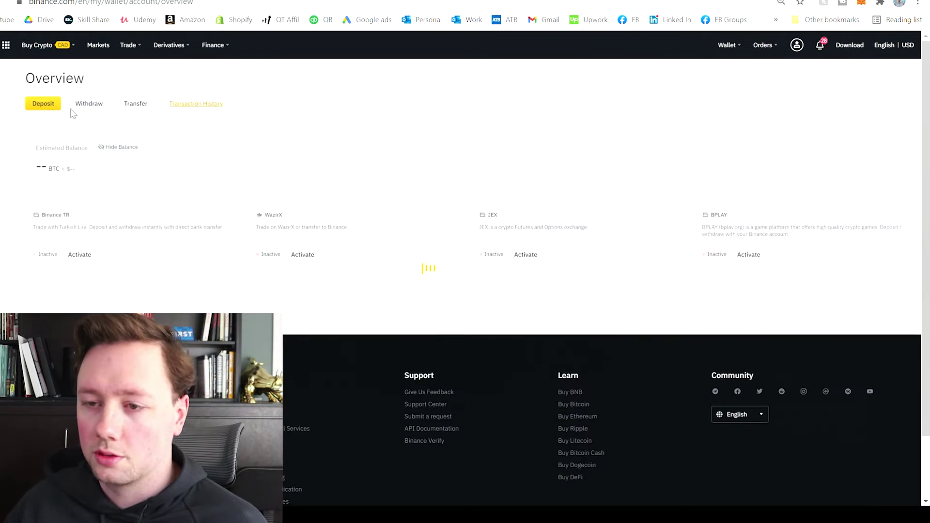
pyautogui.click(44, 104)
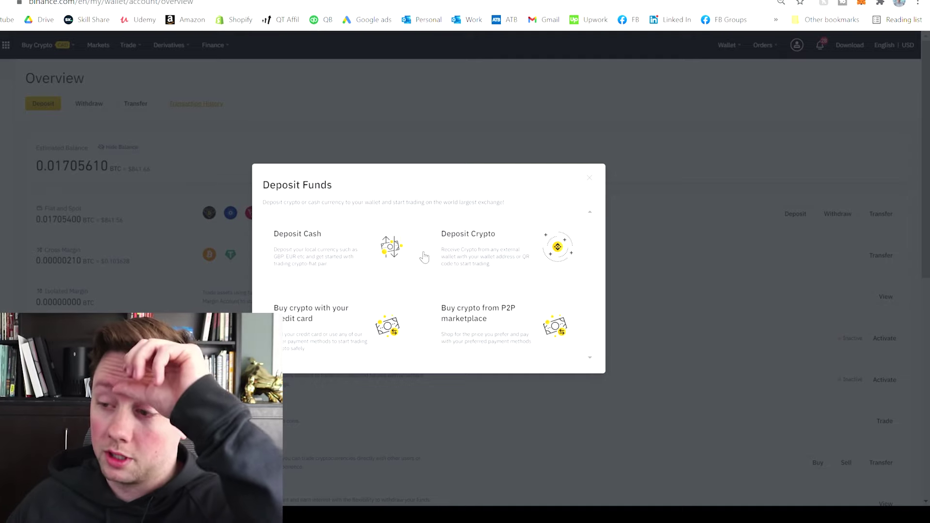
pyautogui.click(503, 257)
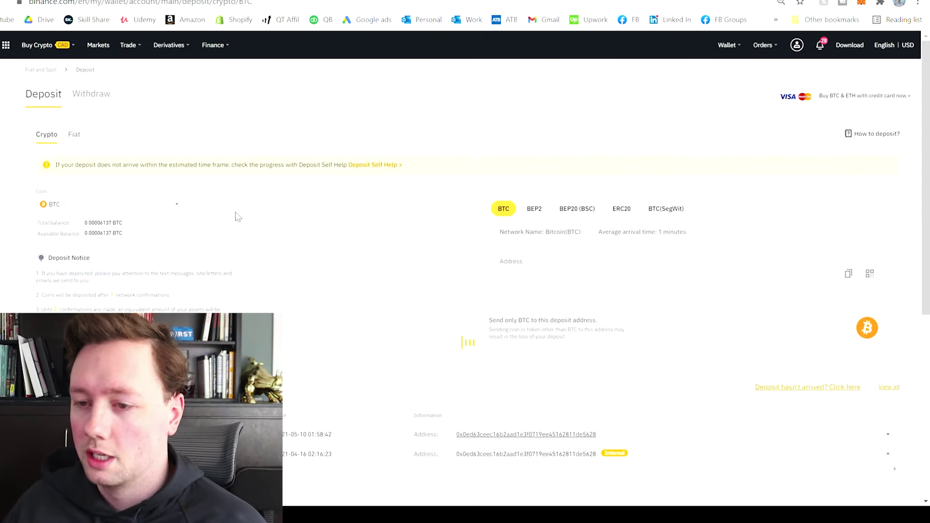
# Select XRP, acknowledge the tag-and-address notice, and copy the XRP deposit address.
pyautogui.click(87, 206)
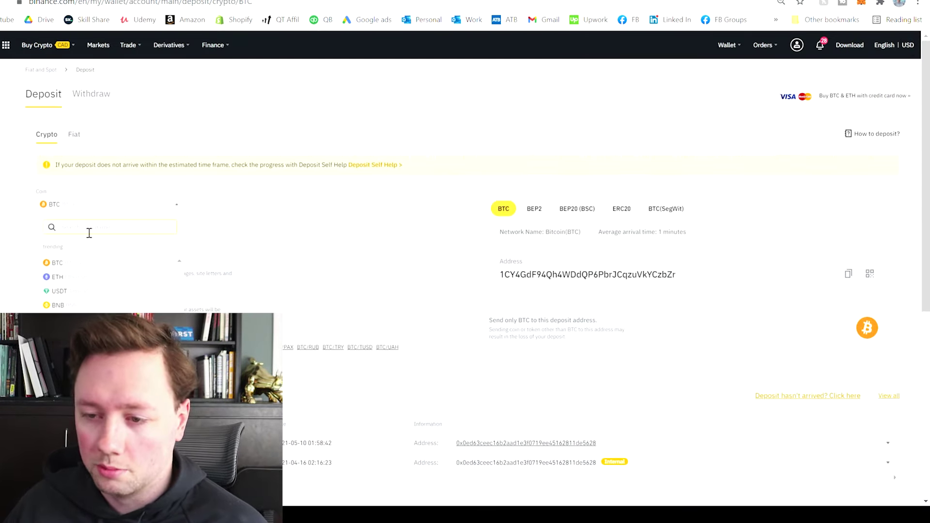
pyautogui.scroll(-2, 97, 292)
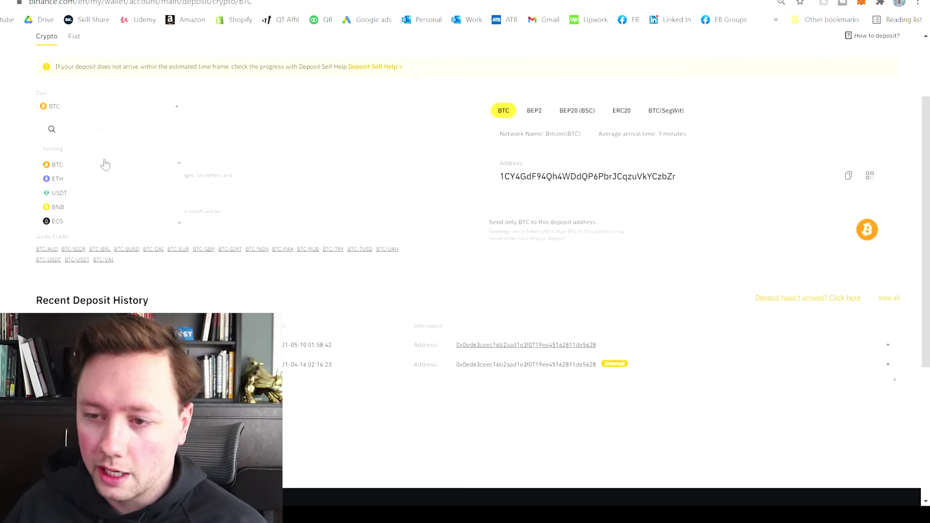
pyautogui.scroll(2, 103, 165)
pyautogui.write('xr')
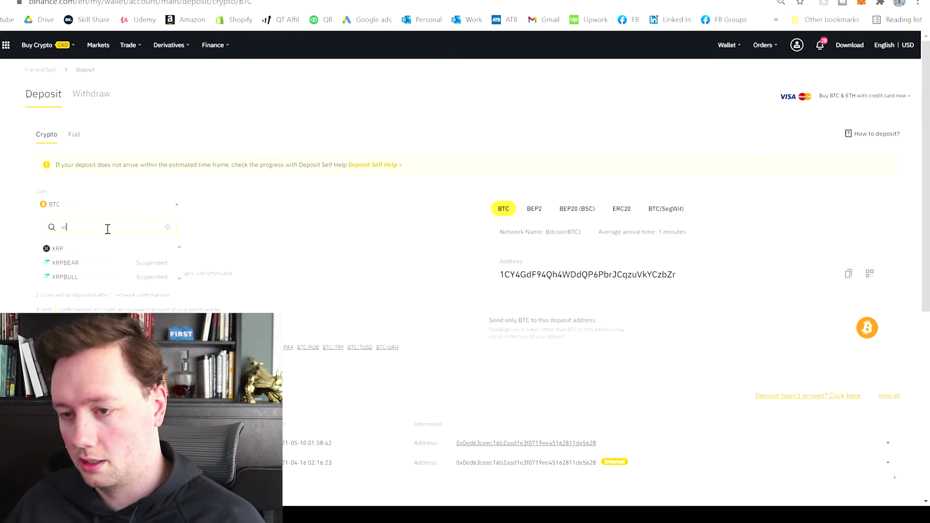
pyautogui.click(58, 249)
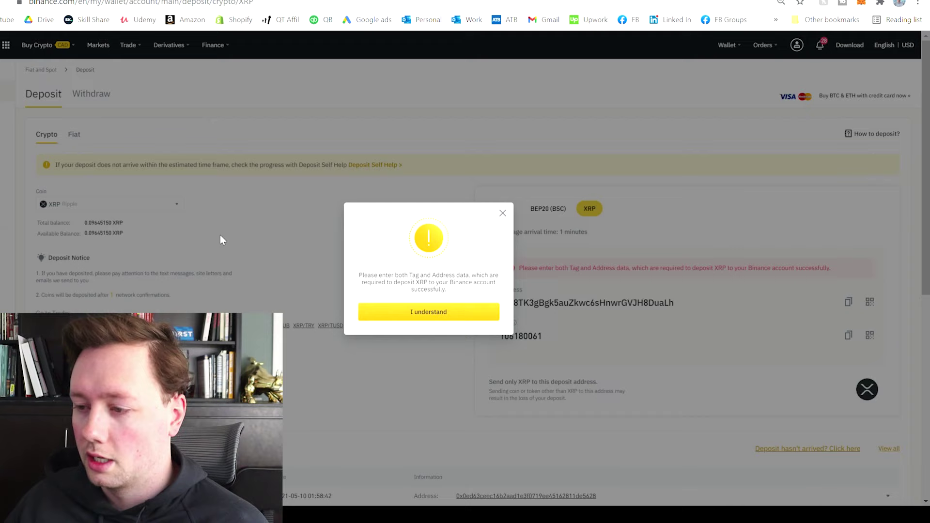
pyautogui.click(427, 313)
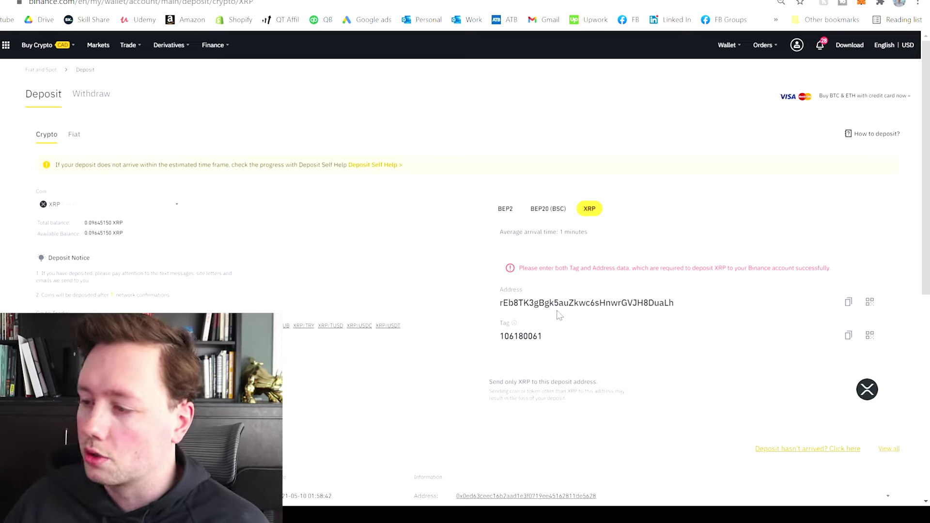
pyautogui.click(848, 303)
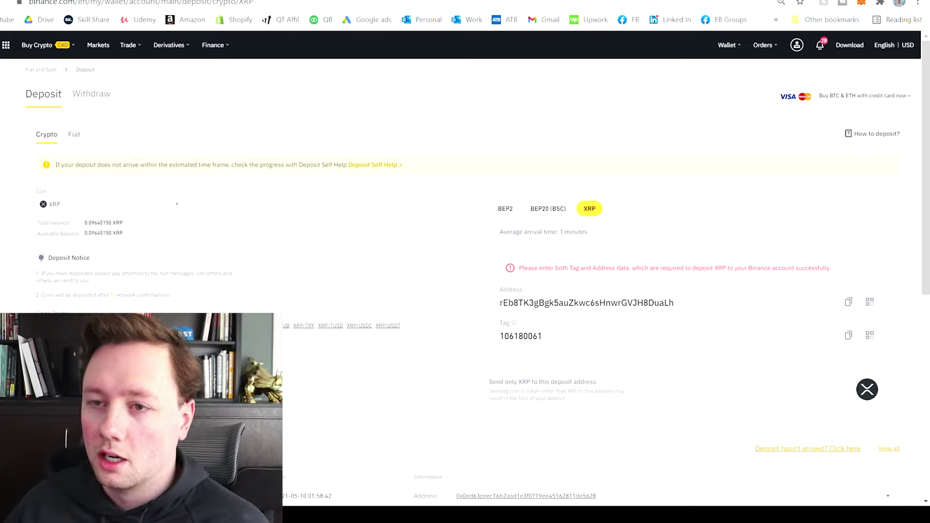
# Enter the Binance XRP address and tag in Newton's withdrawal form and confirm withdrawing 30.315523 XRP.
pyautogui.hotkey('ctrl', 'Tab')
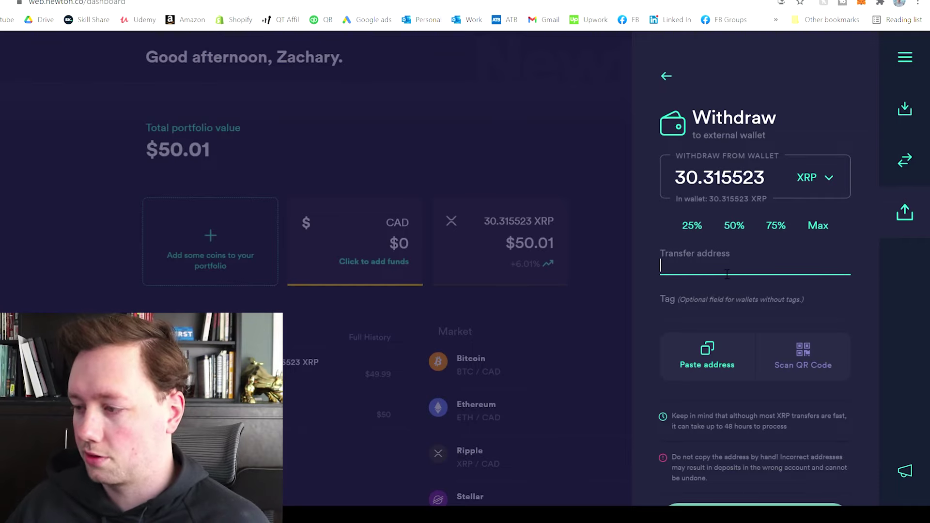
pyautogui.hotkey('ctrl', 'v')
pyautogui.hotkey('ctrl', 'Tab')
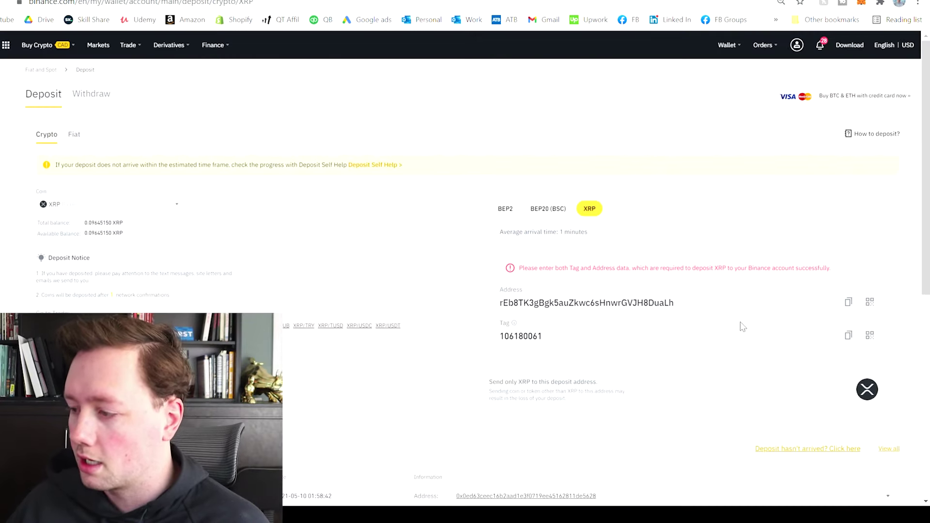
pyautogui.click(848, 335)
pyautogui.hotkey('ctrl', 'Tab')
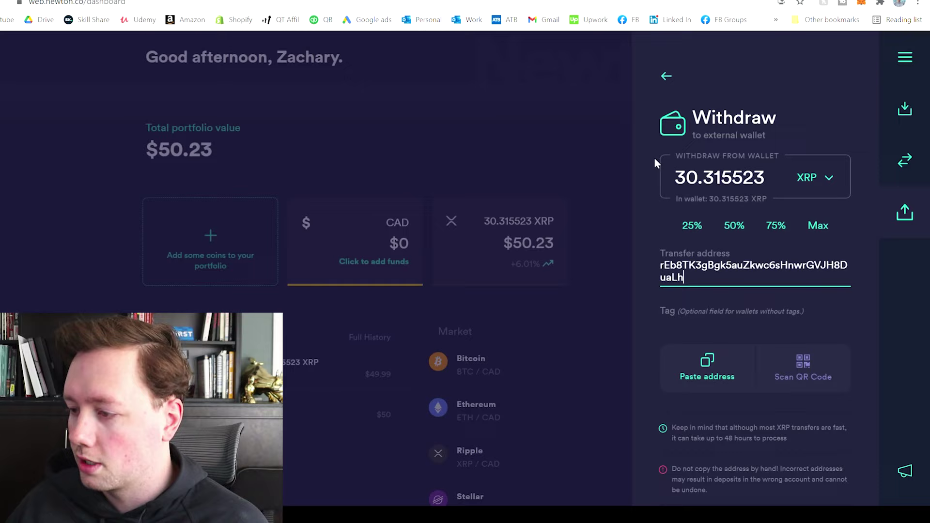
pyautogui.click(708, 323)
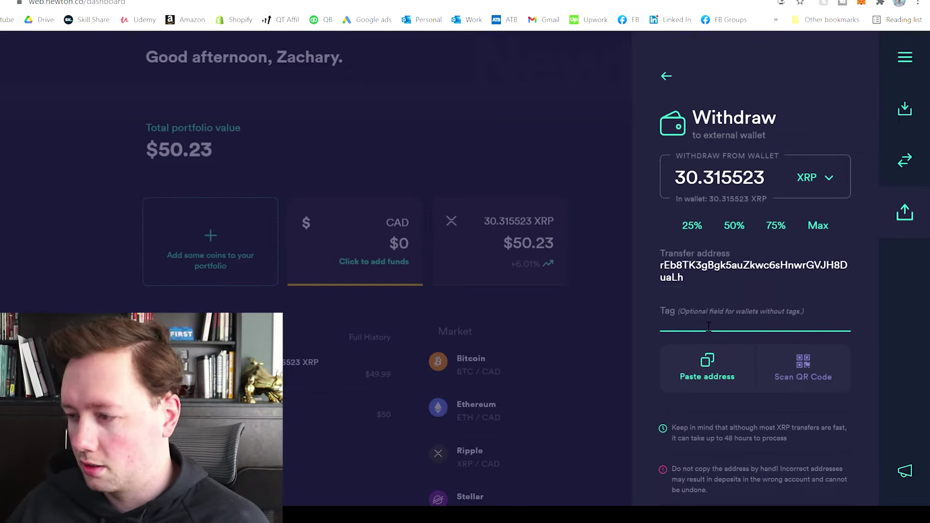
pyautogui.hotkey('ctrl', 'v')
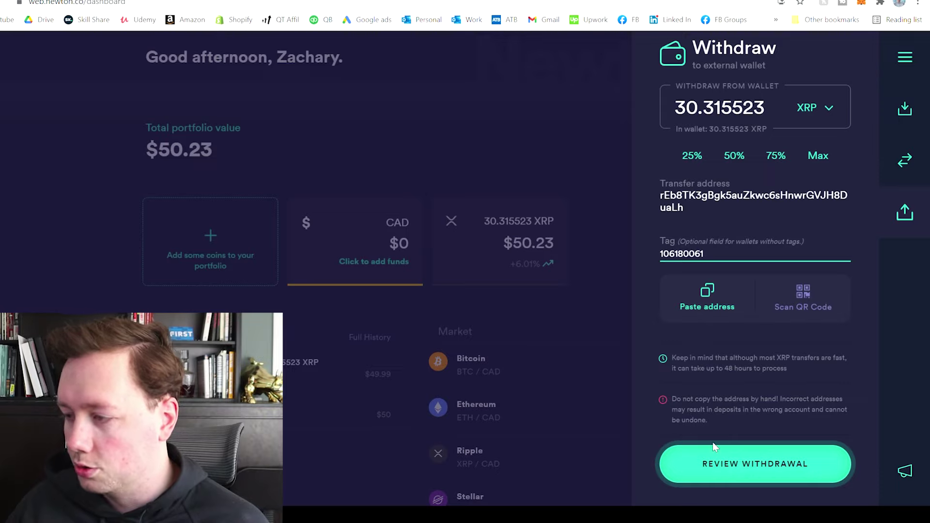
pyautogui.click(748, 472)
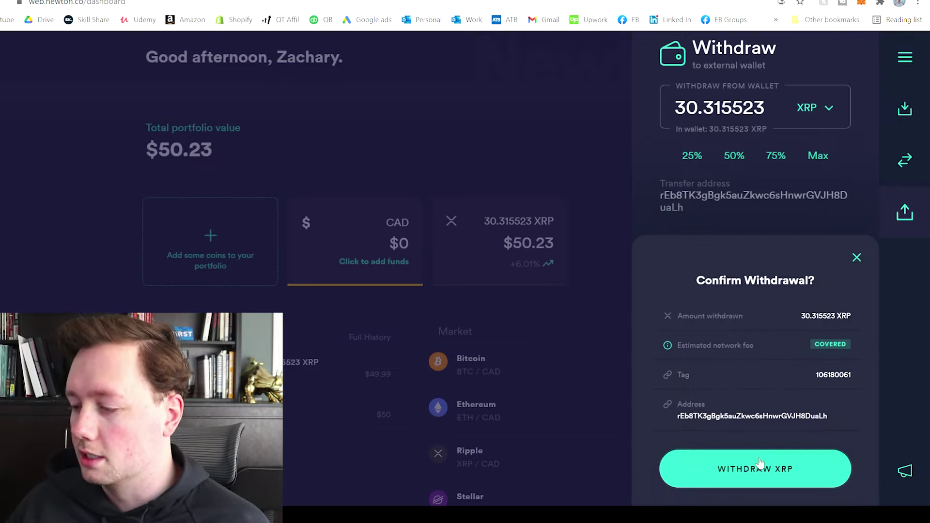
pyautogui.click(753, 470)
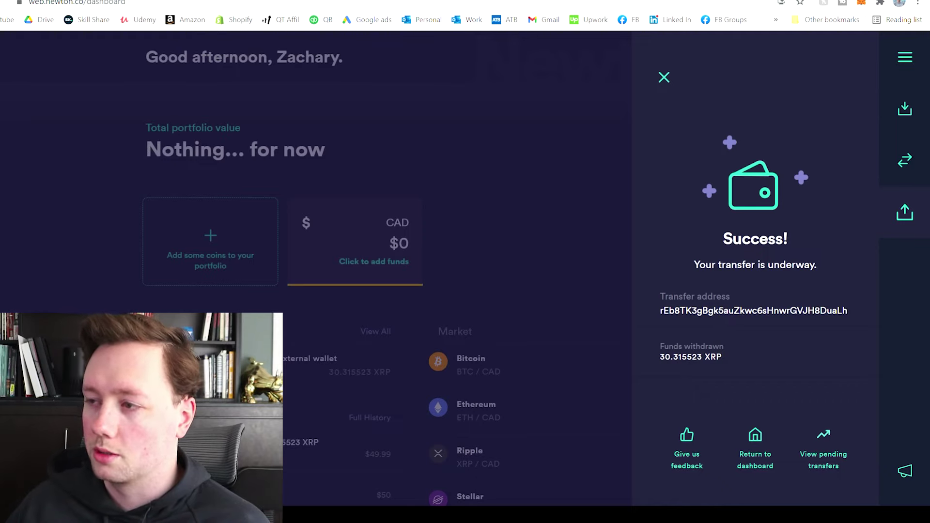
# Return to Binance and check the Fiat and Spot wallet shows 30.41197450 XRP.
pyautogui.click(531, 3)
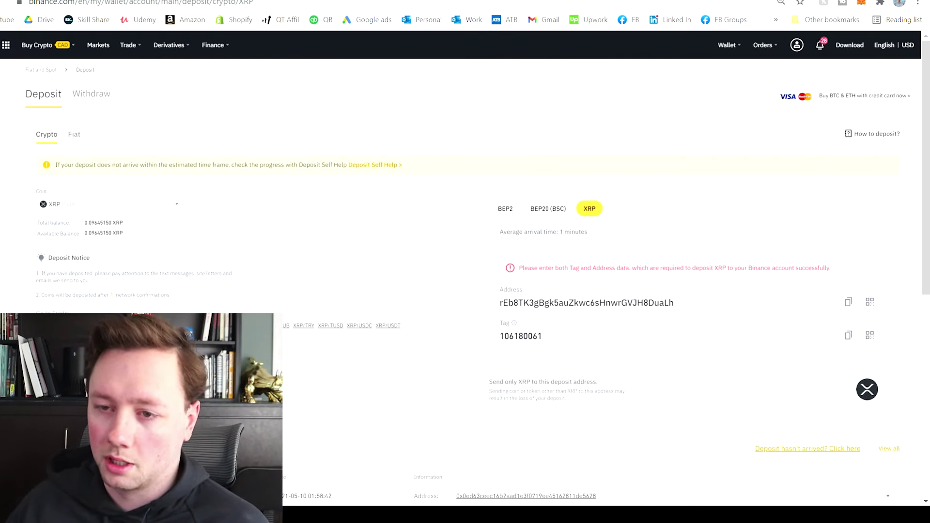
pyautogui.hotkey('alt', 'Left')
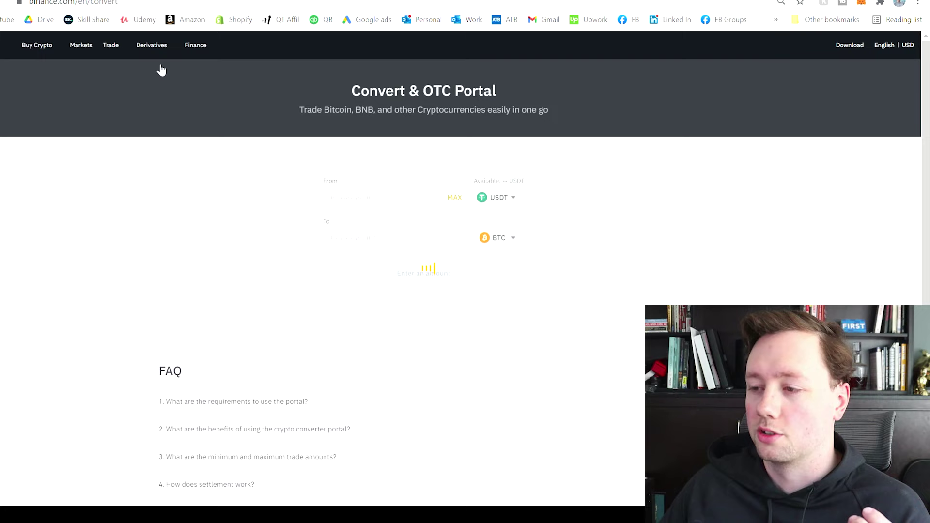
# Convert the full 30.4119745 XRP into 41.6172665 BUSD and view the conversion status.
pyautogui.click(403, 203)
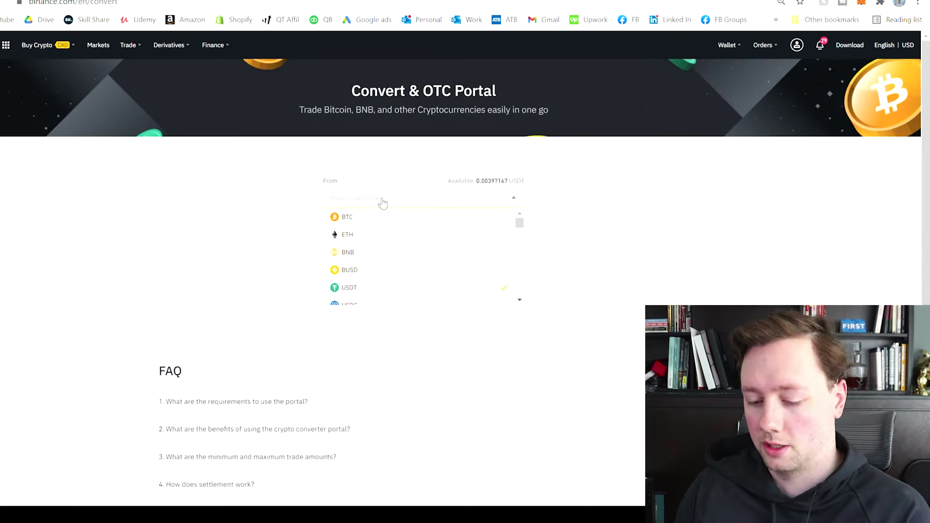
pyautogui.write('xrp')
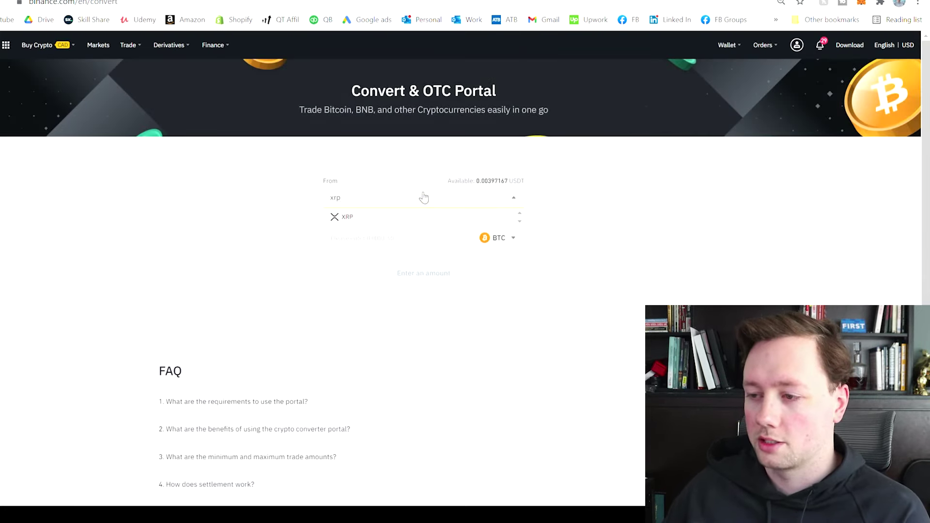
pyautogui.click(421, 218)
pyautogui.click(493, 238)
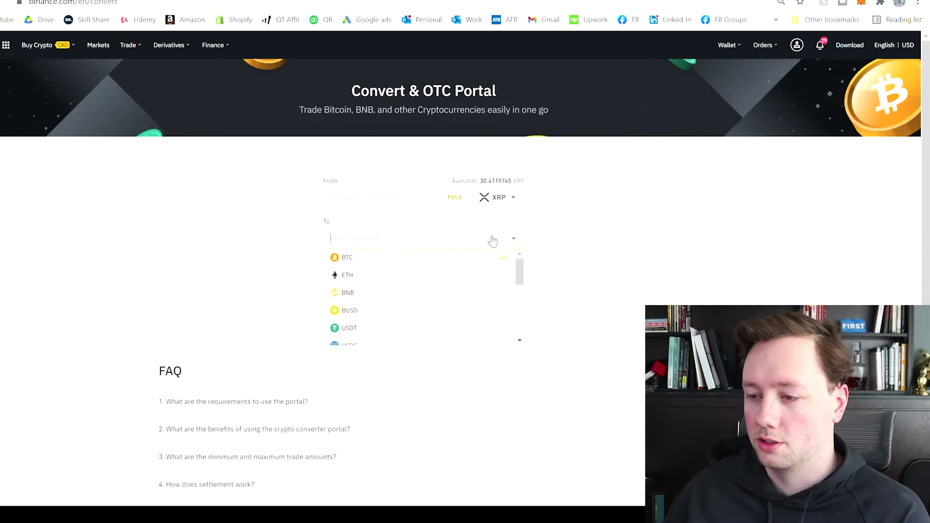
pyautogui.click(371, 314)
pyautogui.click(458, 204)
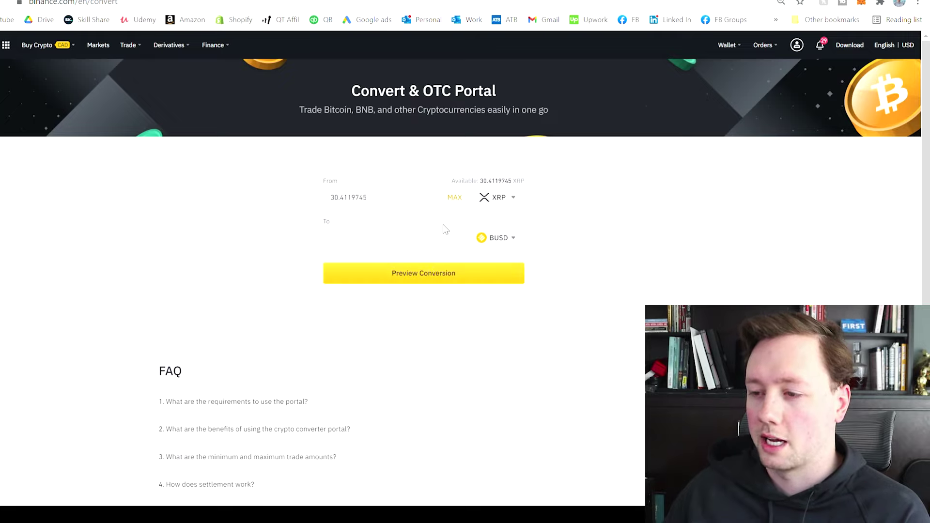
pyautogui.click(427, 277)
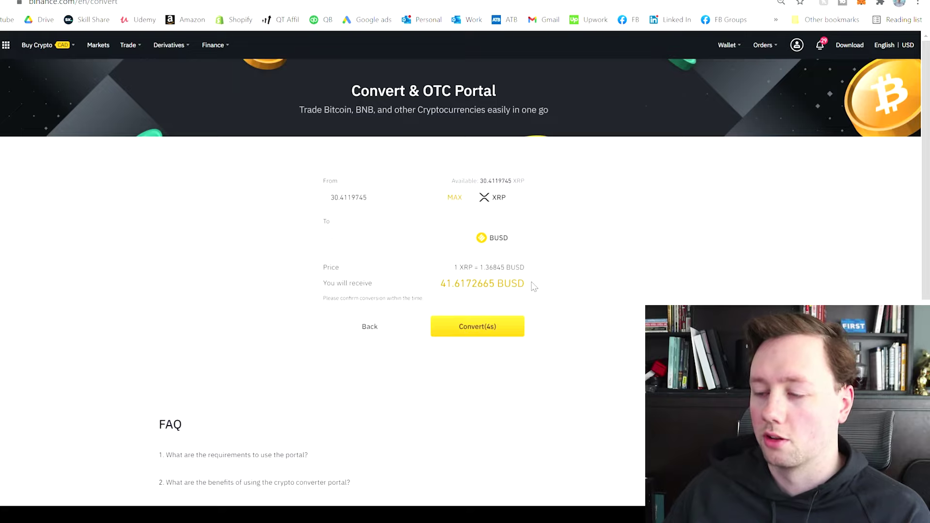
pyautogui.click(482, 331)
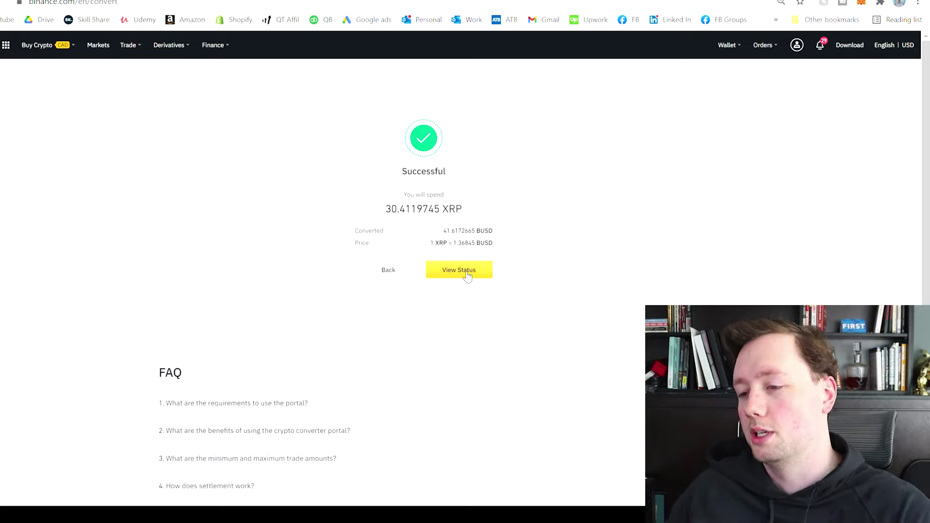
pyautogui.click(463, 275)
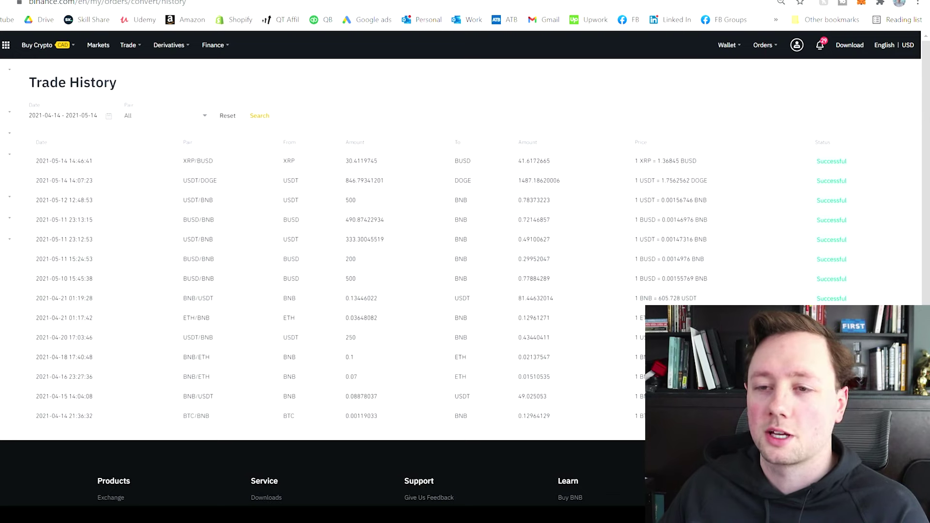
# Leave the convert Trade History for the Binance home page via the logo.
pyautogui.click(2, 45)
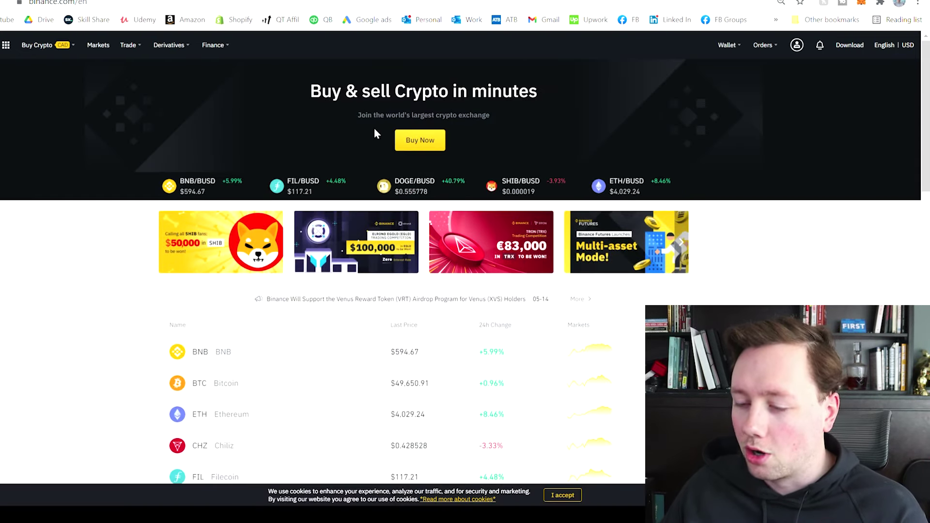